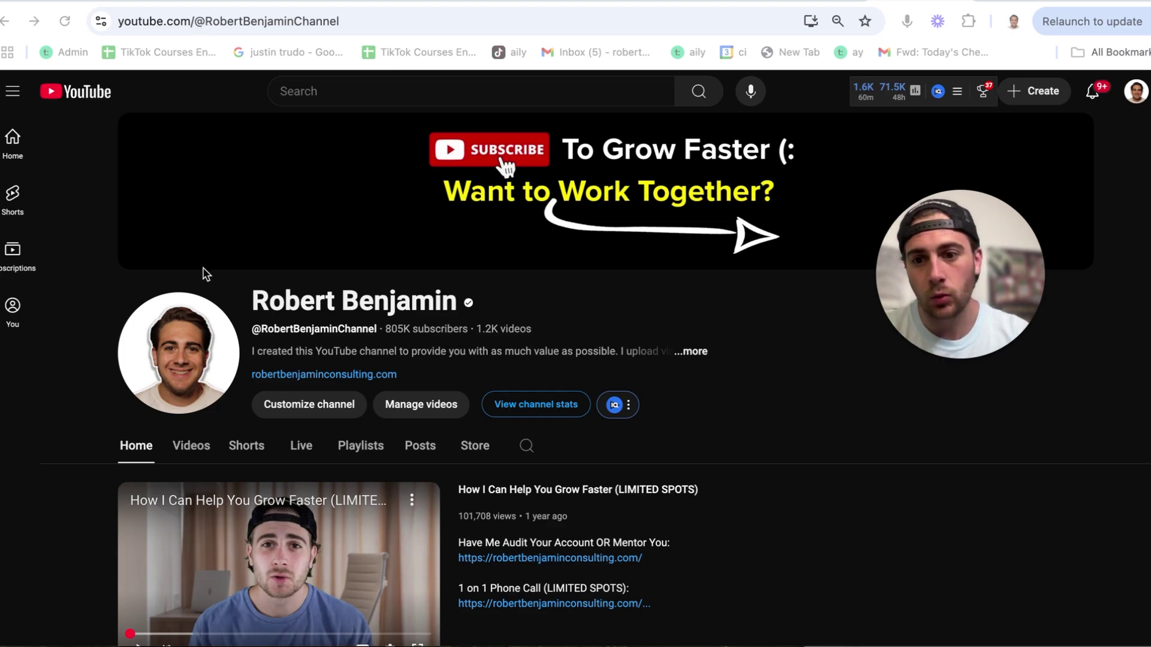
Open the channel's customization page and review the keywords in the channel's basic info settings.
{"action": "left_click", "coordinate": [313, 411]}
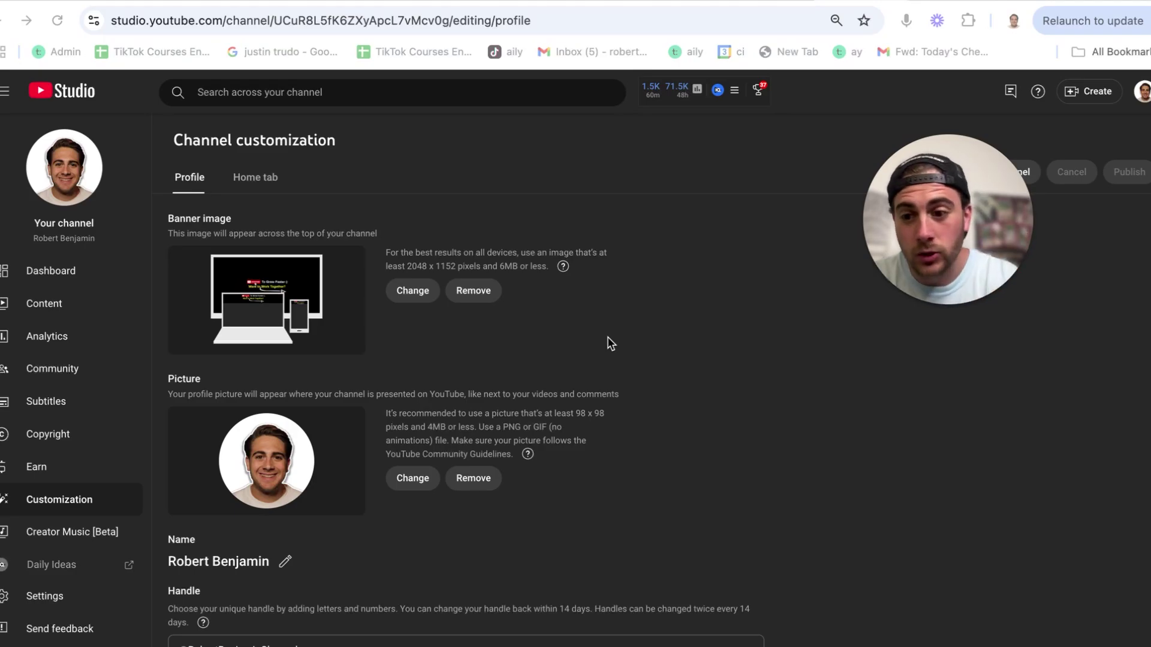
{"action": "left_click", "coordinate": [41, 596]}
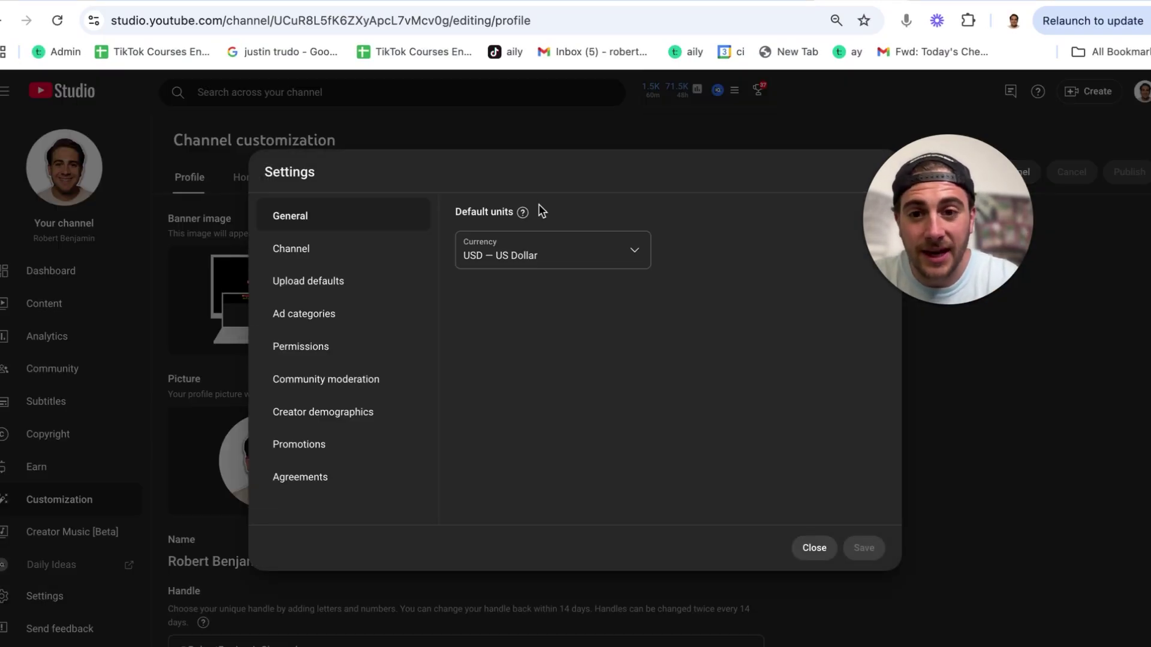
{"action": "left_click", "coordinate": [345, 257]}
{"action": "scroll", "coordinate": [606, 303], "scroll_direction": "down", "scroll_amount": 2}
{"action": "left_click", "coordinate": [609, 309]}
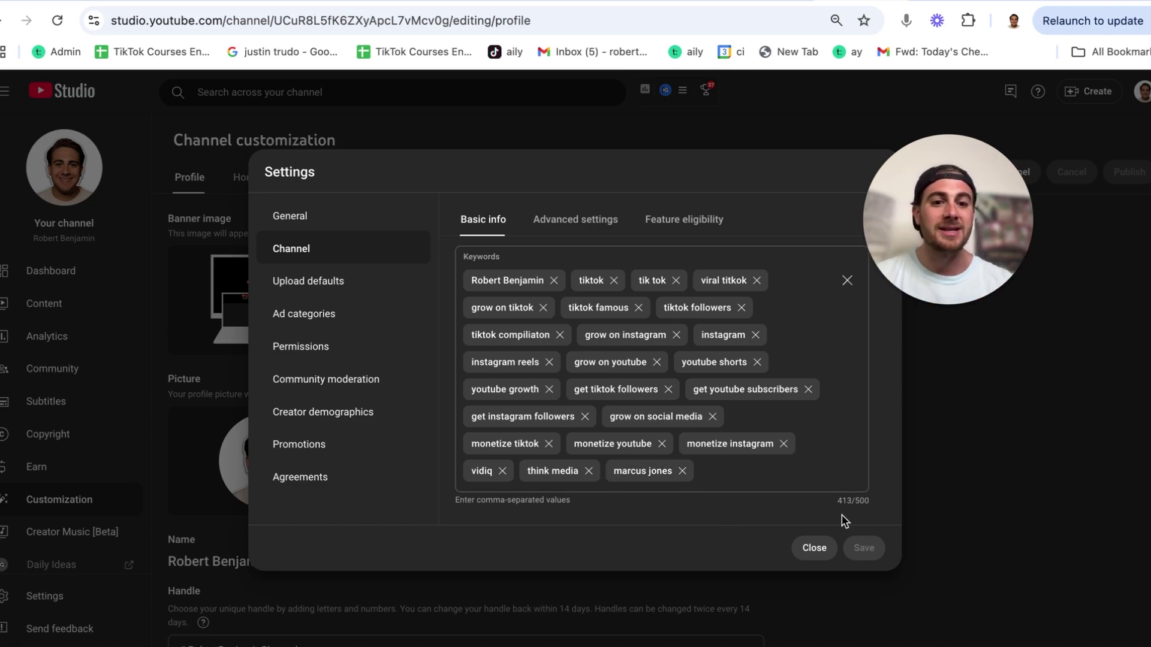
{"action": "left_click_drag", "start_coordinate": [837, 502], "coordinate": [854, 501]}
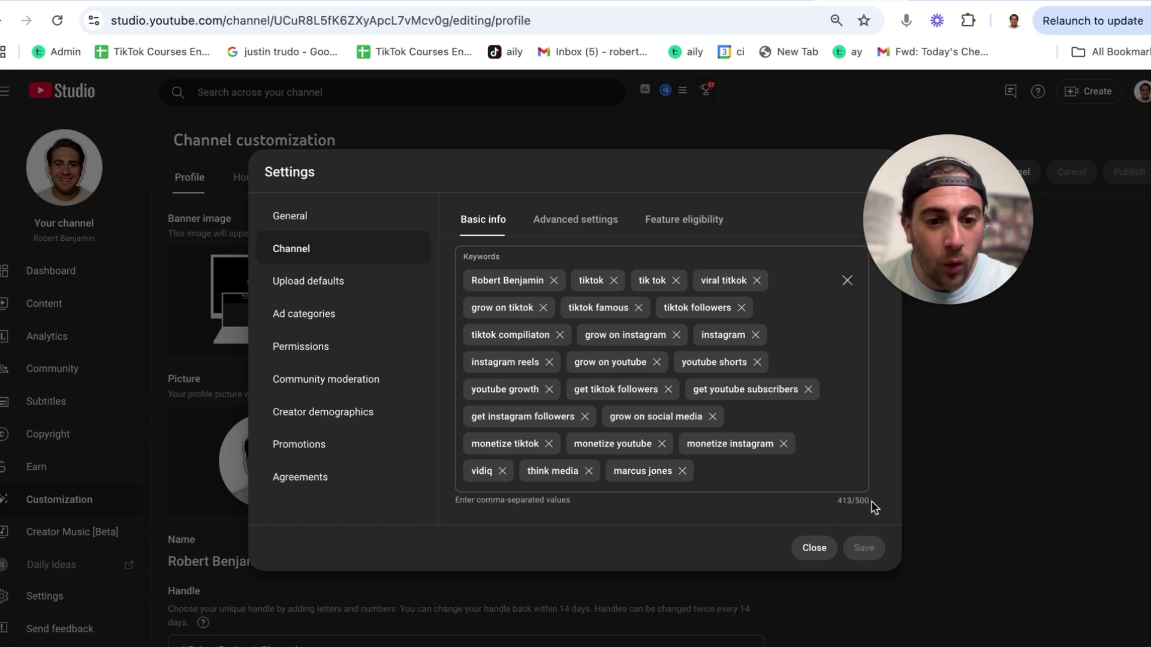
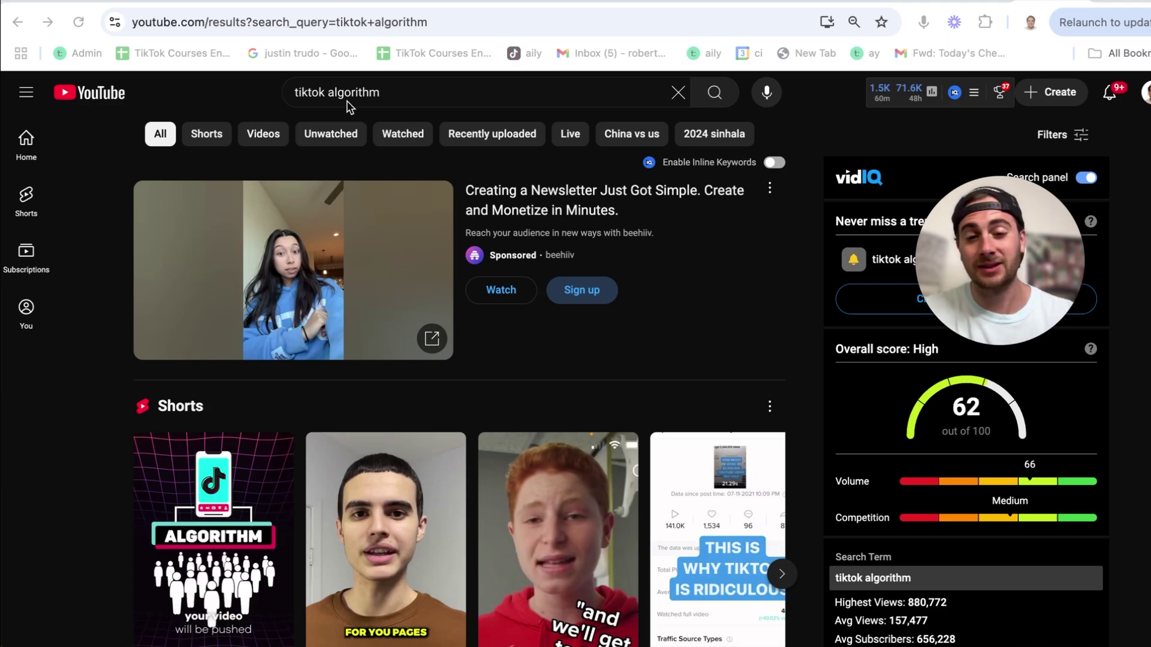
{"action": "scroll", "coordinate": [703, 343], "scroll_direction": "down", "scroll_amount": 6}
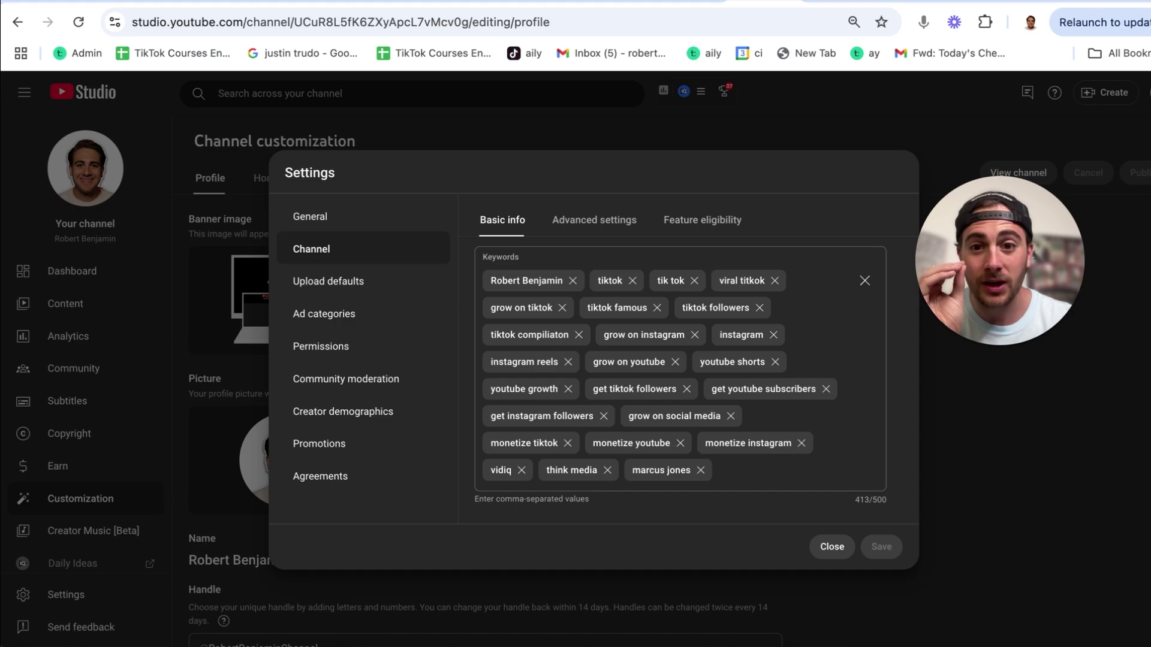
{"action": "key", "text": "Escape"}
Review the handle, channel link and description in the channel's profile customization.
{"action": "scroll", "coordinate": [343, 405], "scroll_direction": "down", "scroll_amount": 3}
{"action": "scroll", "coordinate": [343, 406], "scroll_direction": "down", "scroll_amount": 3}
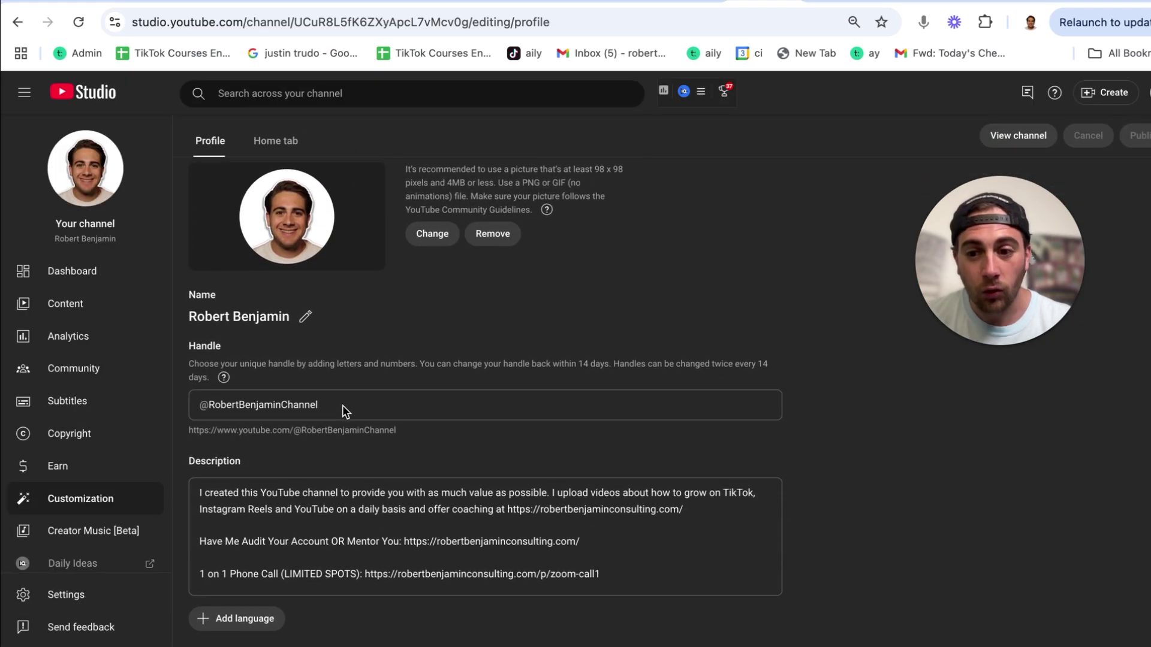
{"action": "triple_click", "coordinate": [285, 429]}
{"action": "double_click", "coordinate": [361, 476]}
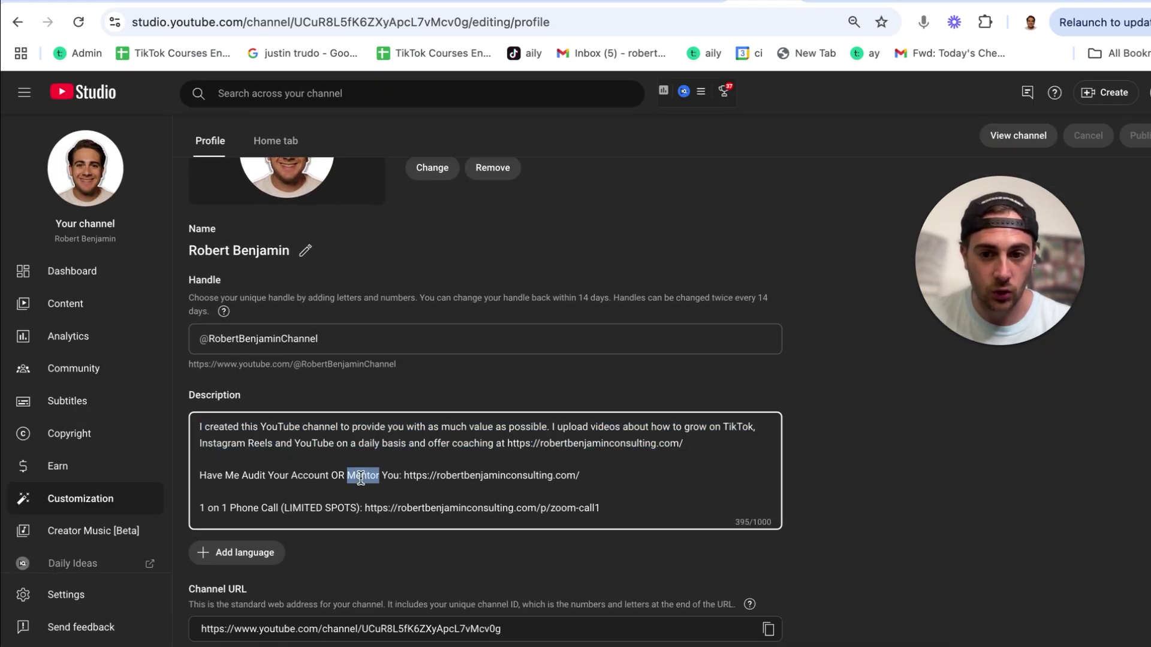
{"action": "left_click", "coordinate": [375, 493]}
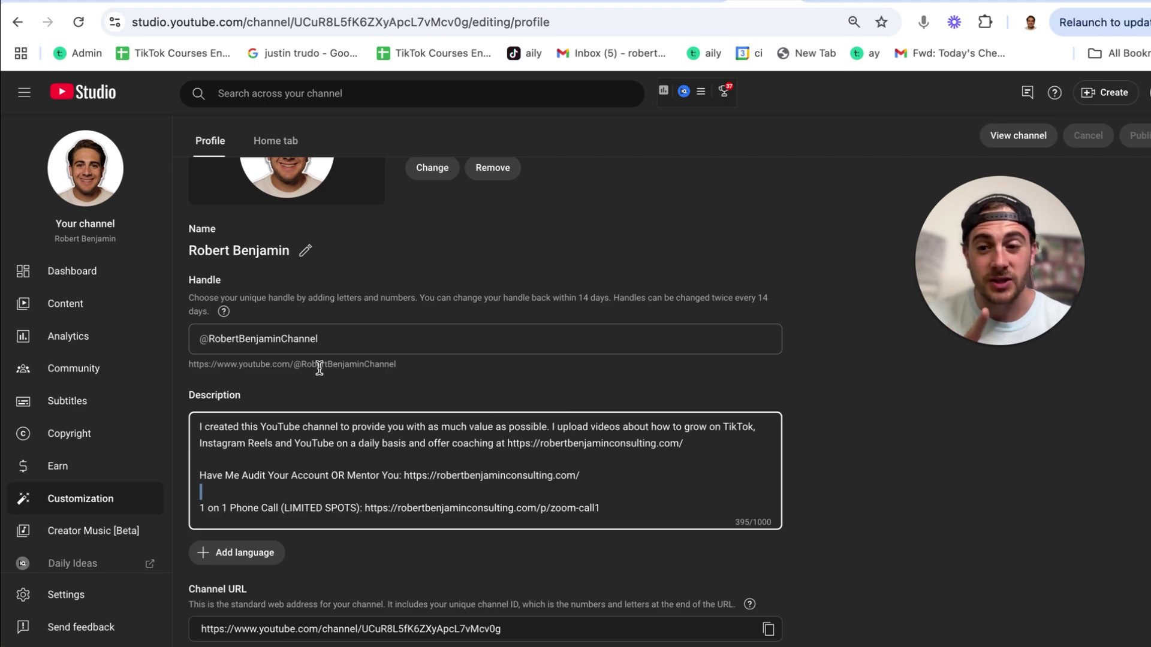
Review the channel homepage layout, from the channel trailer and featured video to the For You and video sections.
{"action": "left_click", "coordinate": [275, 142]}
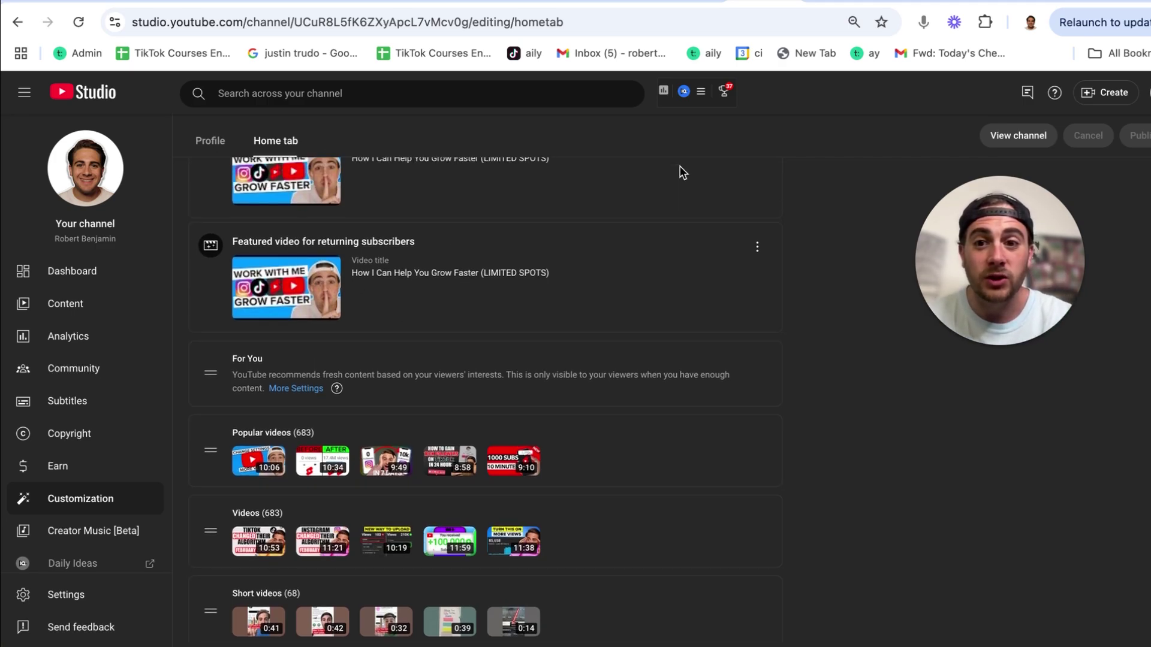
{"action": "scroll", "coordinate": [632, 193], "scroll_direction": "up", "scroll_amount": 2}
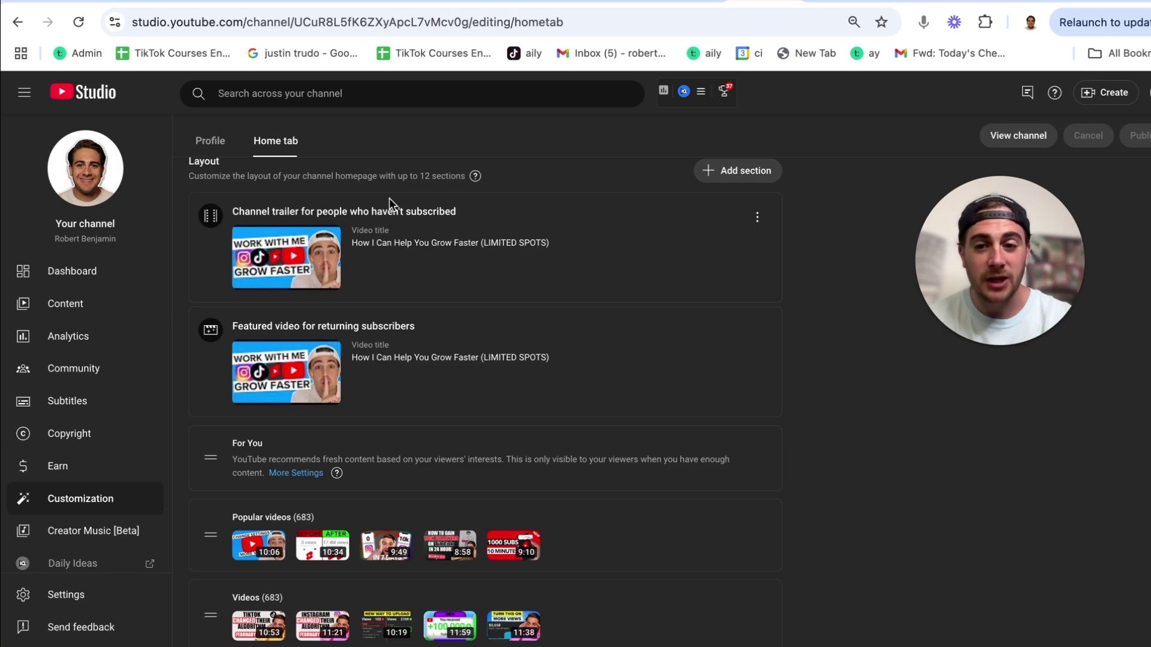
{"action": "scroll", "coordinate": [391, 325], "scroll_direction": "down", "scroll_amount": 2}
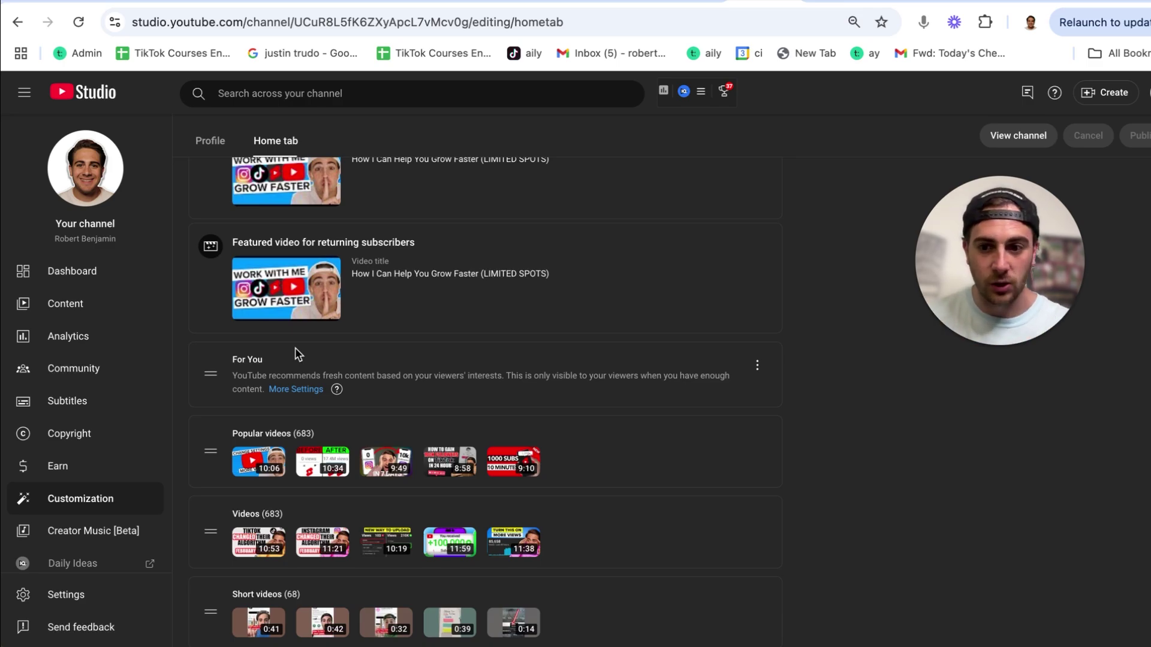
{"action": "scroll", "coordinate": [294, 348], "scroll_direction": "down", "scroll_amount": 1}
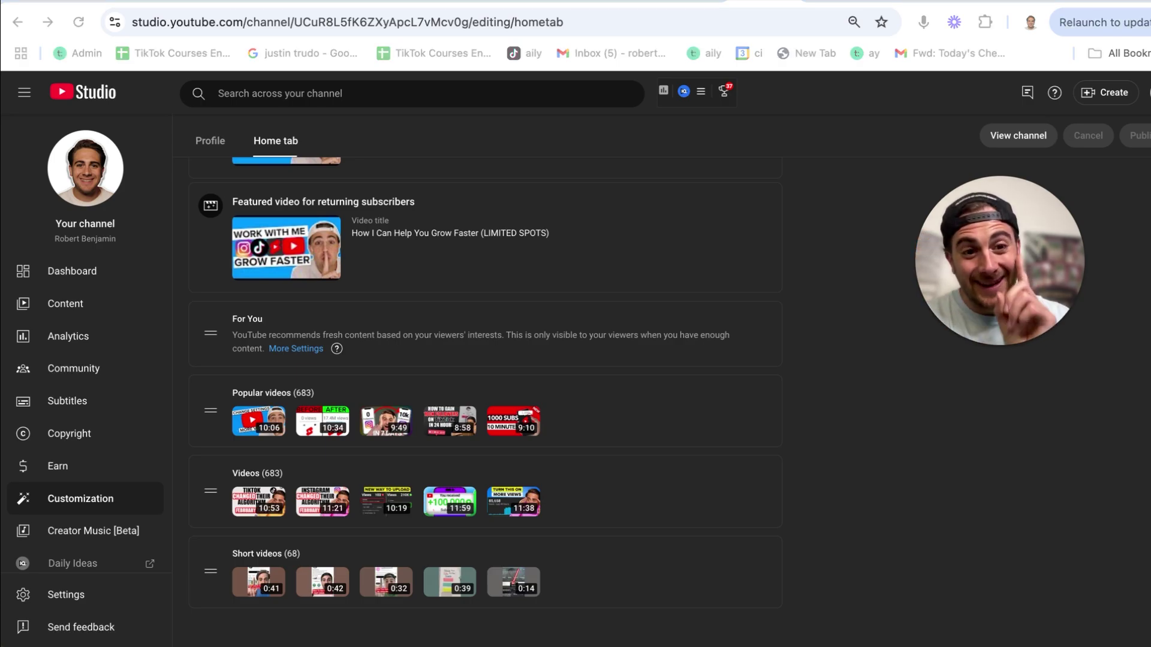
Open the phone verification page at youtube.com/verify in a new browser tab.
{"action": "key", "text": "ctrl+t"}
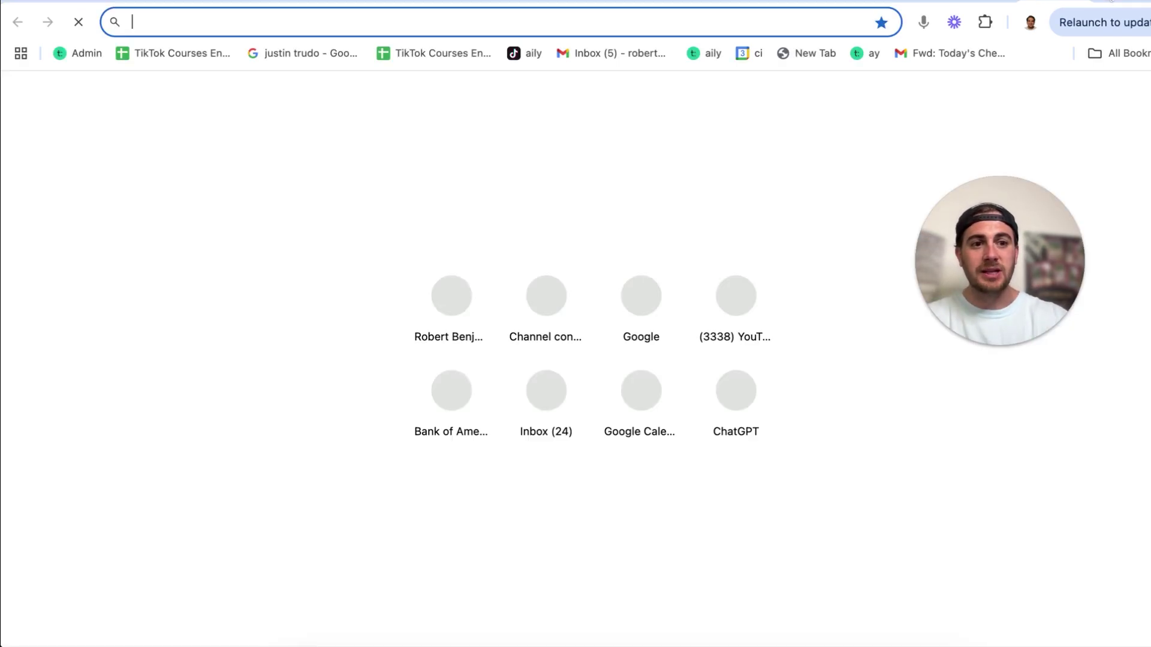
{"action": "type", "text": "you.co"}
{"action": "key", "text": "ctrl+a"}
{"action": "type", "text": "youtube.com/verify"}
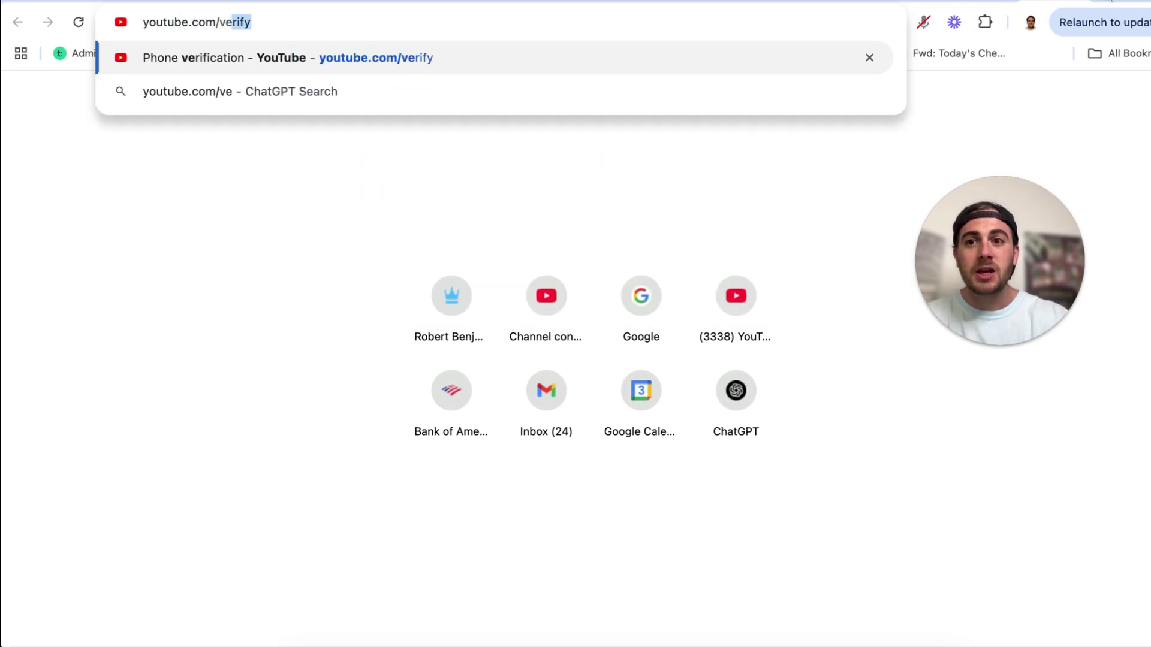
{"action": "key", "text": "Return"}
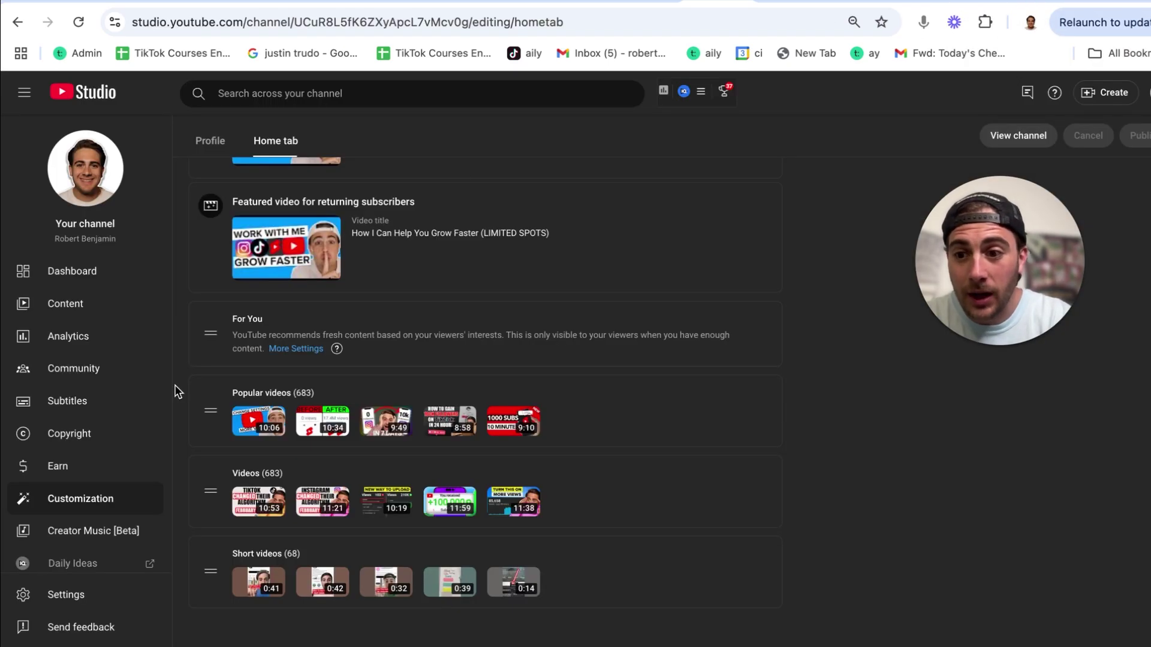
Return to YouTube Studio and show the channel's feature eligibility settings.
{"action": "left_click", "coordinate": [61, 594]}
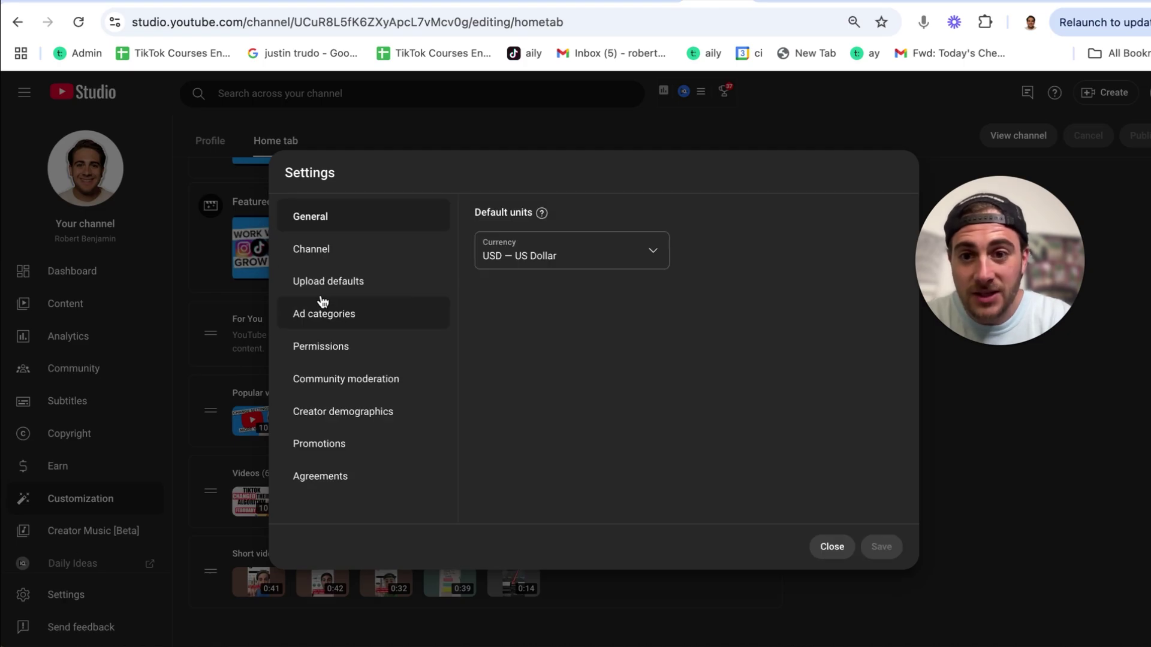
{"action": "left_click", "coordinate": [338, 261]}
{"action": "left_click", "coordinate": [690, 216]}
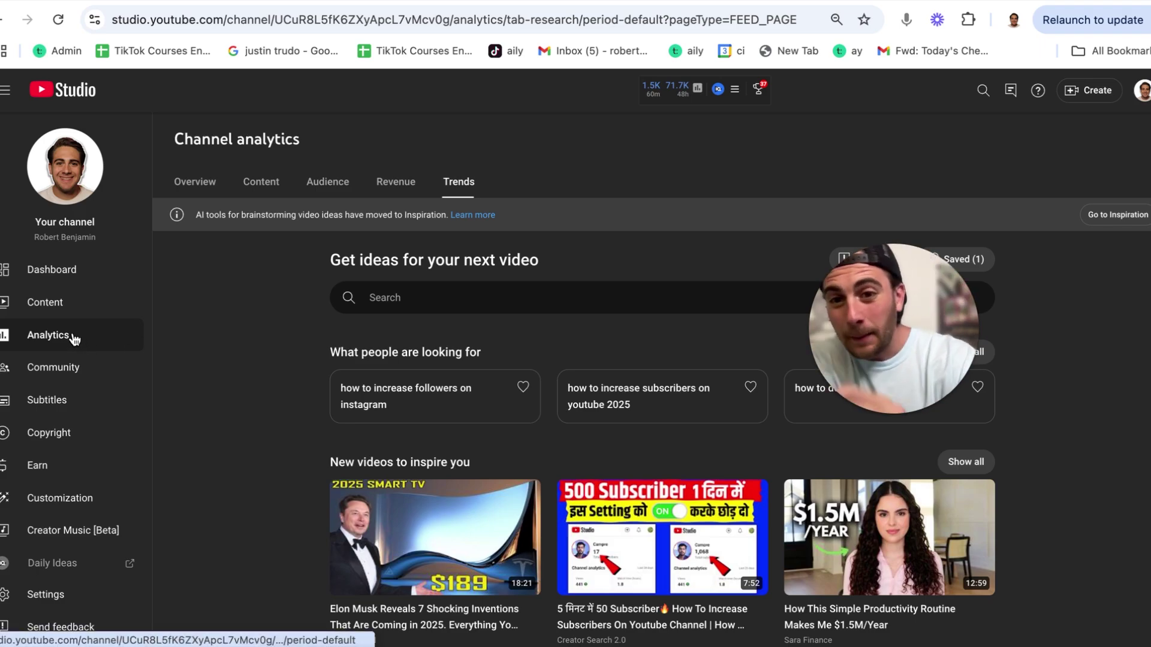
Search the analytics trends for "youtube settings" and check the viewer interest, top searches and watched videos for the topic.
{"action": "left_click_drag", "start_coordinate": [898, 289], "coordinate": [1001, 135]}
{"action": "left_click", "coordinate": [454, 307]}
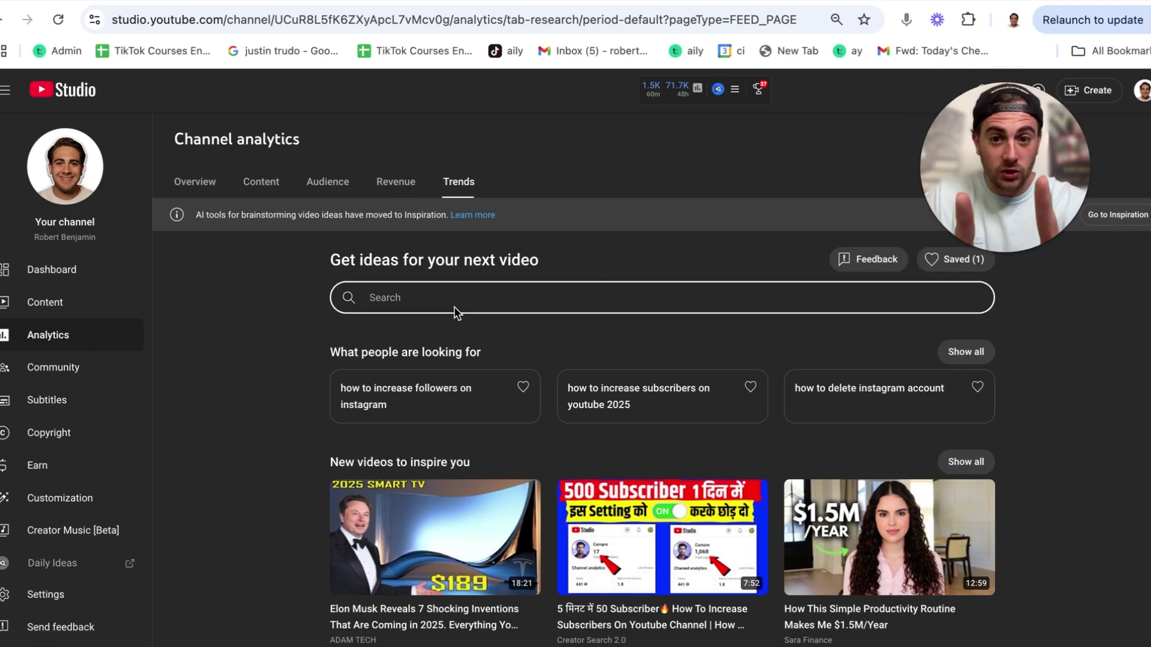
{"action": "type", "text": "youtube settings"}
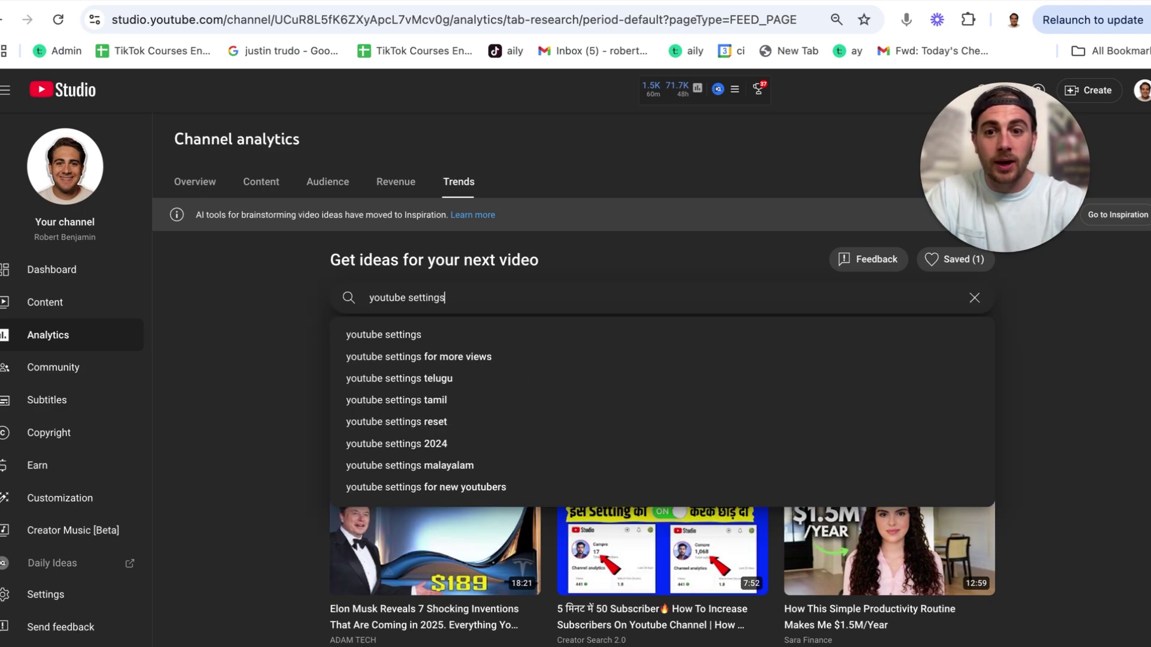
{"action": "key", "text": "Return"}
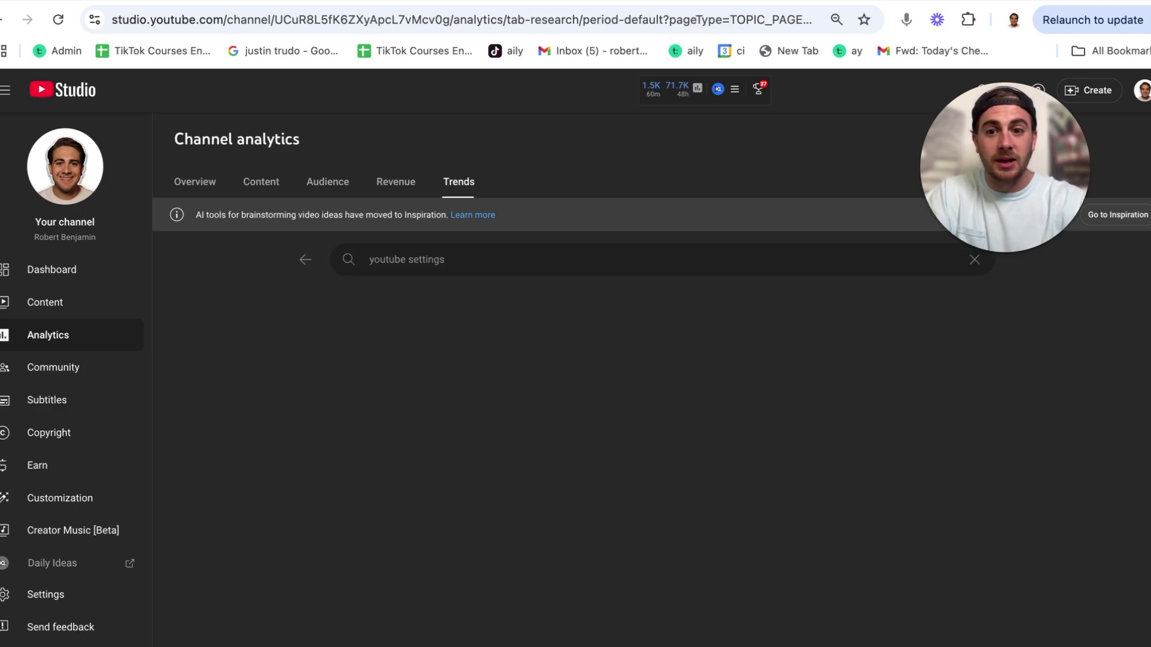
{"action": "mouse_move", "coordinate": [398, 359]}
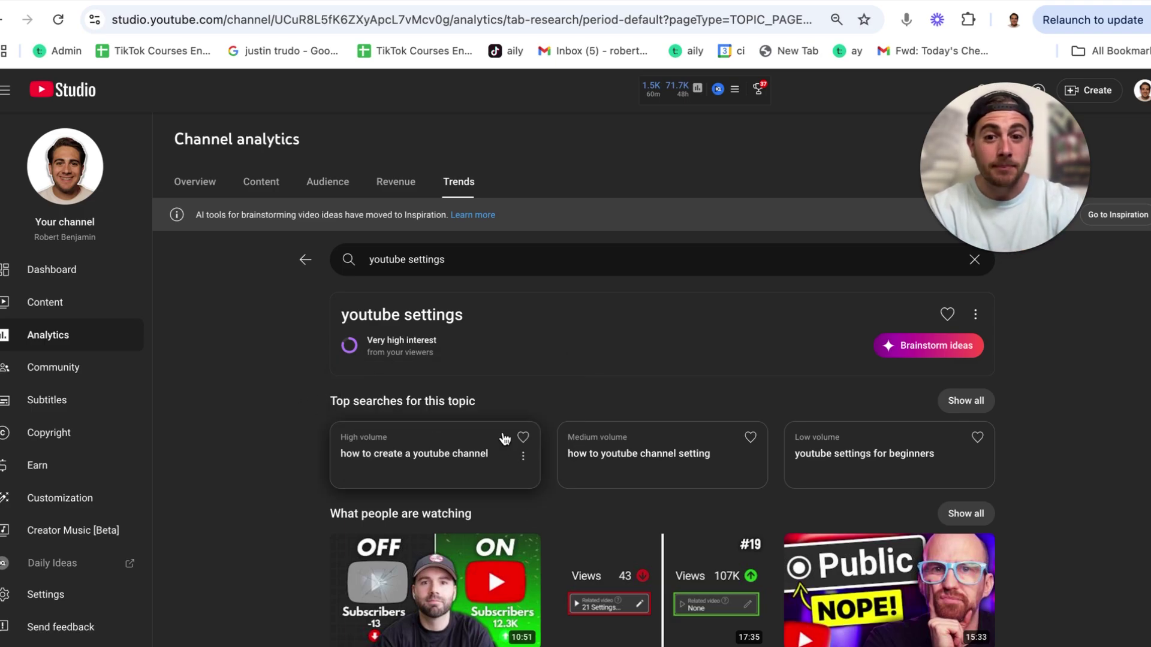
{"action": "scroll", "coordinate": [414, 432], "scroll_direction": "down", "scroll_amount": 2}
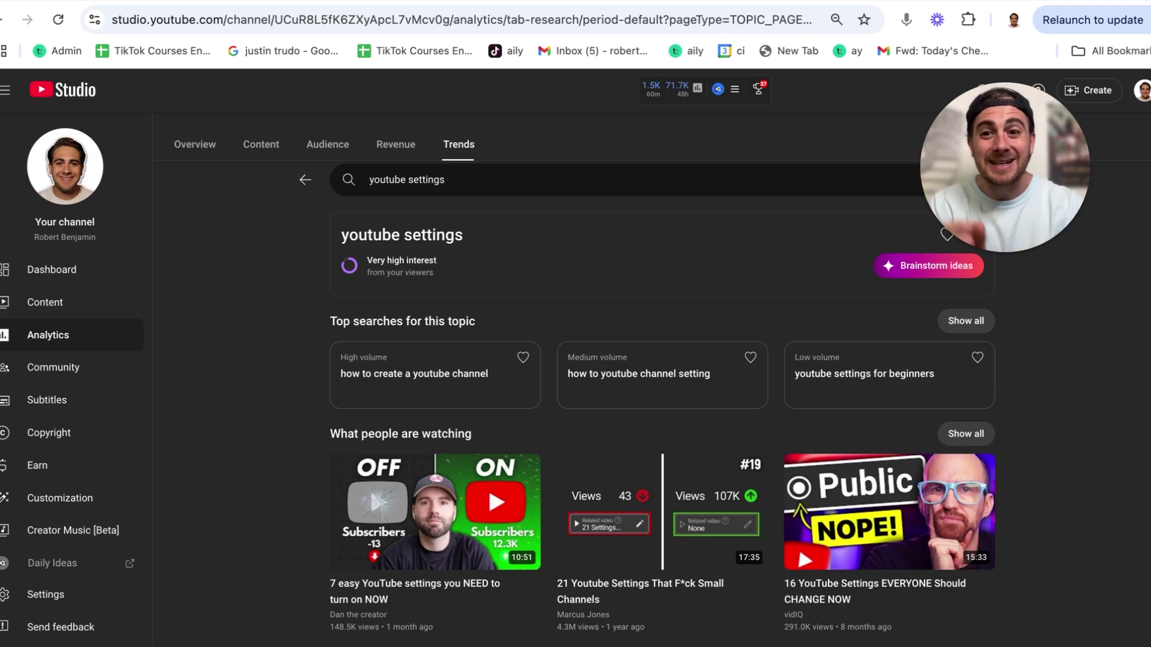
{"action": "mouse_move", "coordinate": [432, 259]}
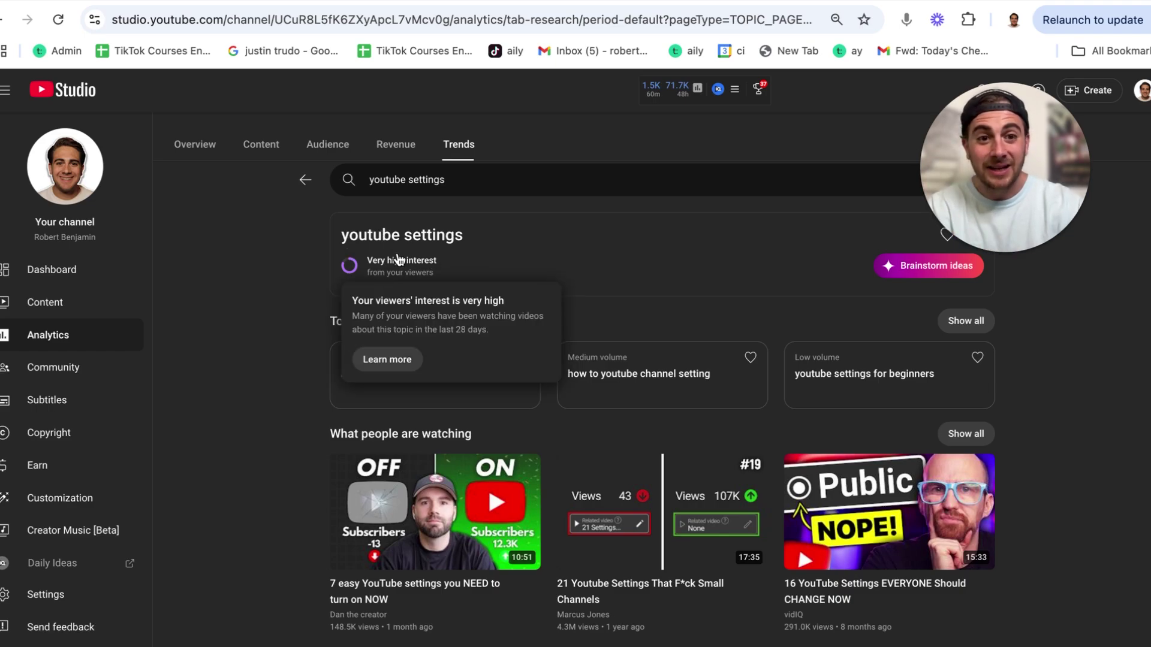